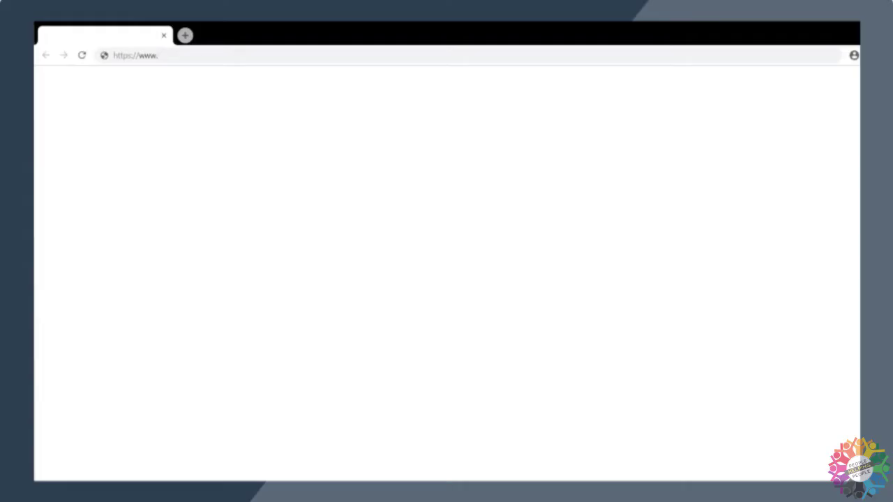
Step: Download ufile2017.exe from the '2017 version' link on ufile.ca/products/cvitp
{"action": "type", "text": "ufile"}
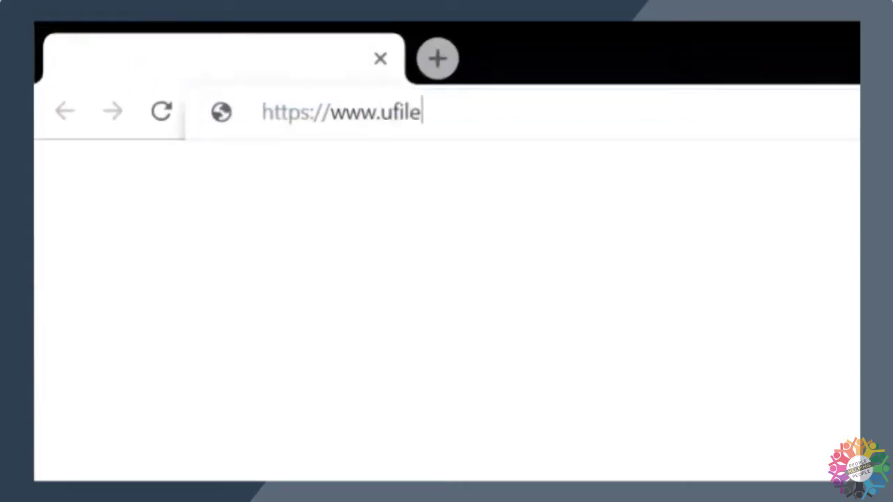
{"action": "type", "text": ".ca/products"}
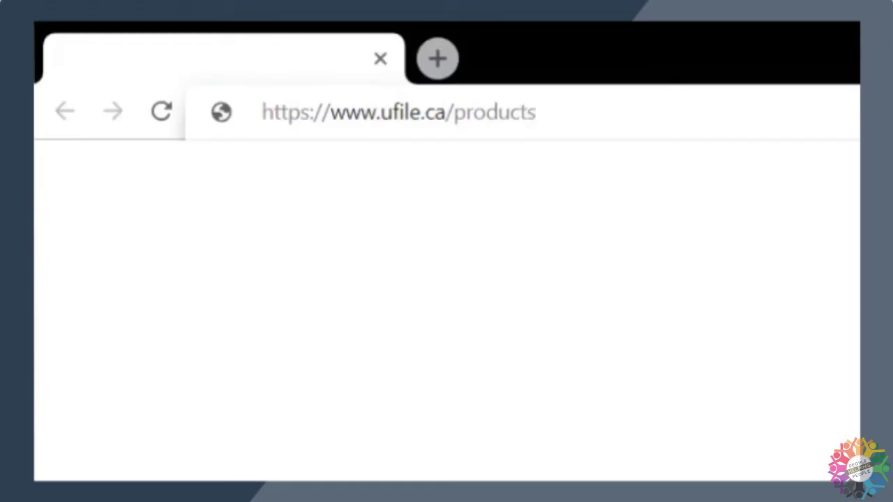
{"action": "type", "text": "/cvitp"}
{"action": "key", "text": "Return"}
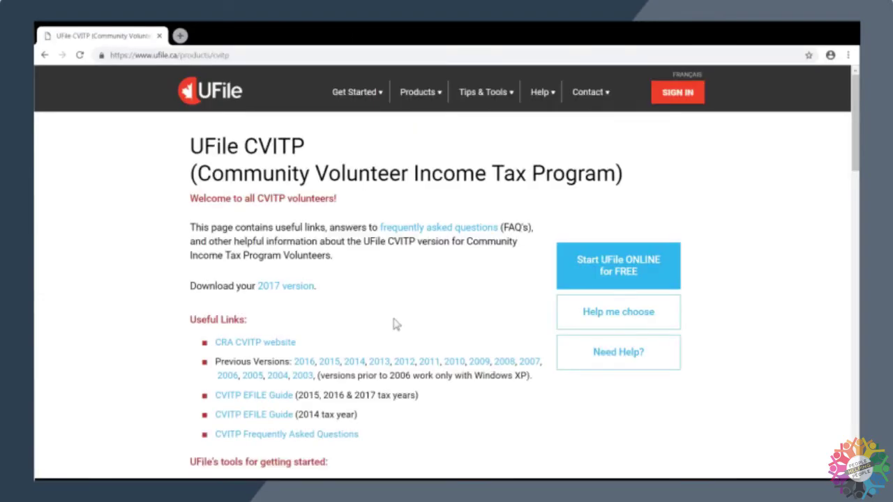
{"action": "left_click", "coordinate": [288, 288]}
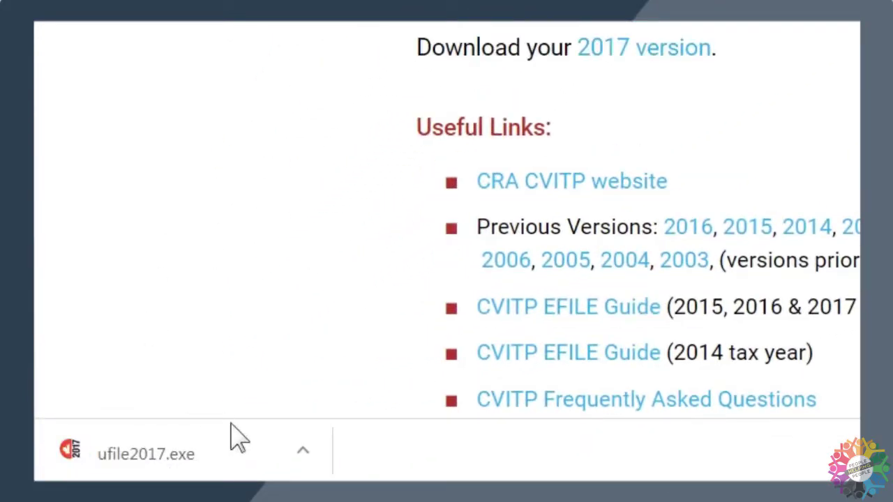
Step: Run the downloaded ufile2017.exe and approve it in User Account Control
{"action": "left_click", "coordinate": [304, 455]}
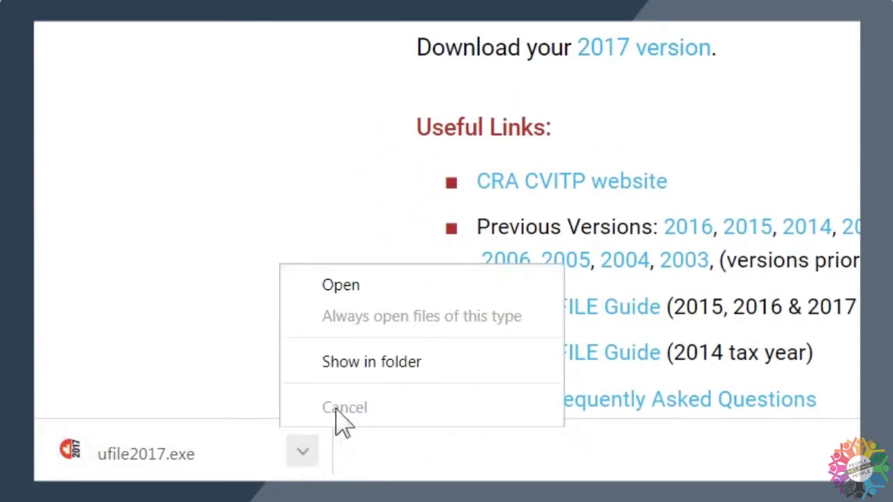
{"action": "left_click", "coordinate": [351, 286]}
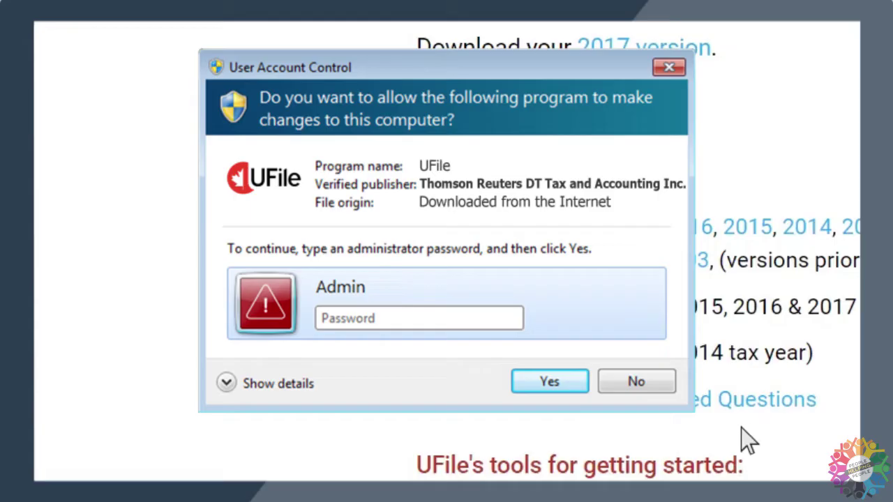
{"action": "left_click", "coordinate": [563, 378]}
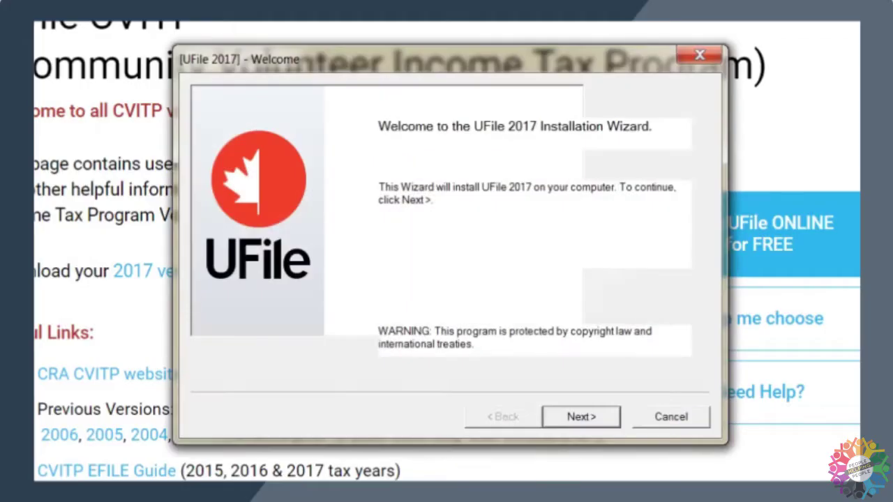
Step: Accept the licence agreement and install UFile 2017 to the default Program Files folder
{"action": "left_click", "coordinate": [581, 414]}
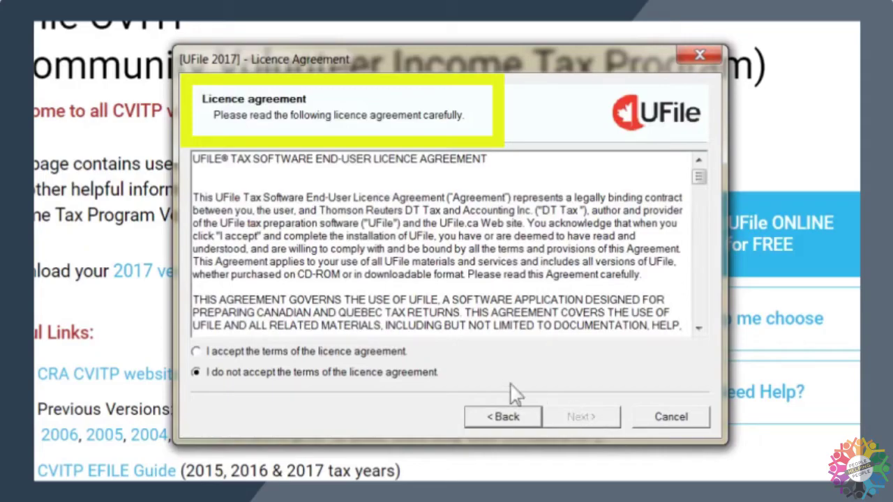
{"action": "left_click", "coordinate": [195, 352]}
{"action": "left_click", "coordinate": [583, 421]}
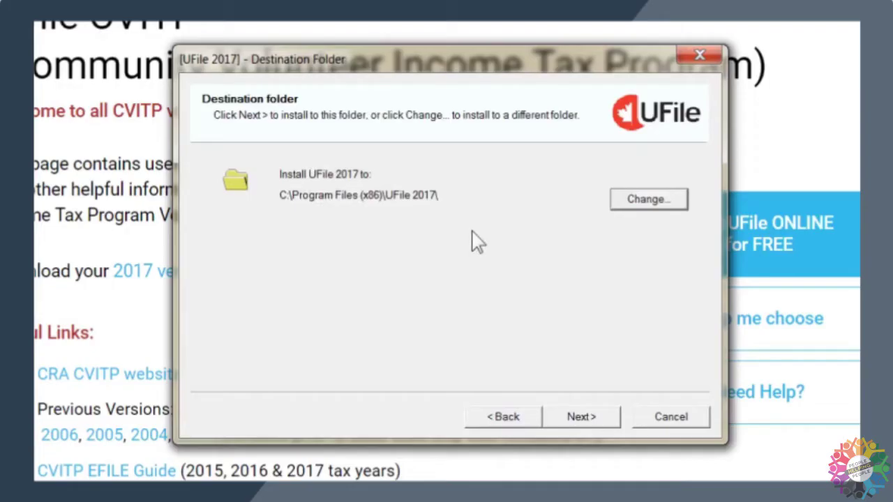
{"action": "left_click", "coordinate": [583, 418]}
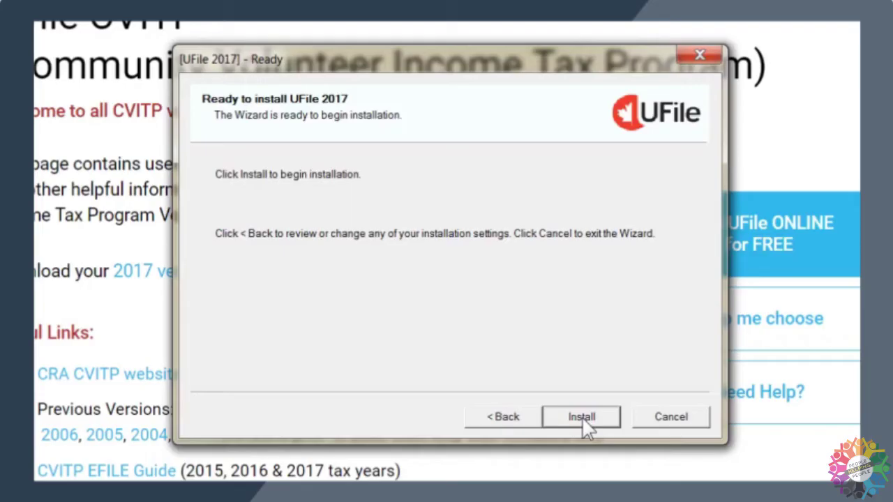
{"action": "left_click", "coordinate": [582, 418]}
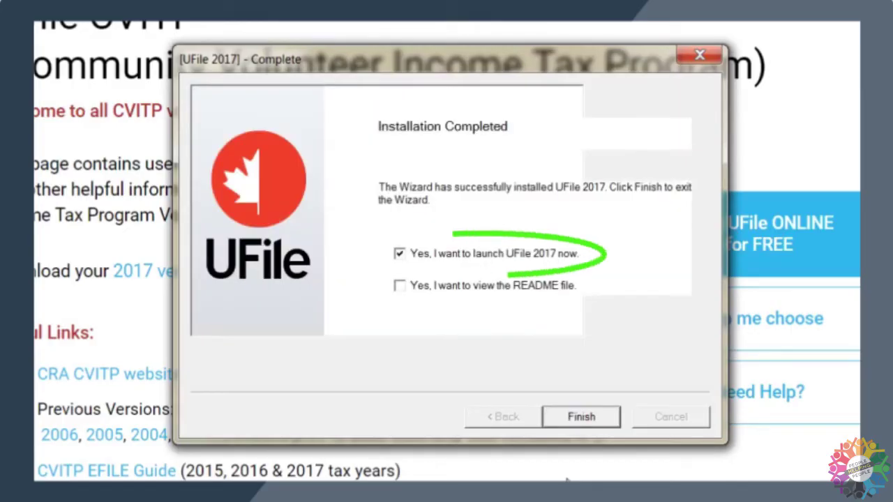
Step: Launch UFile 2017 from the finished wizard, enter the four-part licence key, and activate it
{"action": "left_click", "coordinate": [590, 419]}
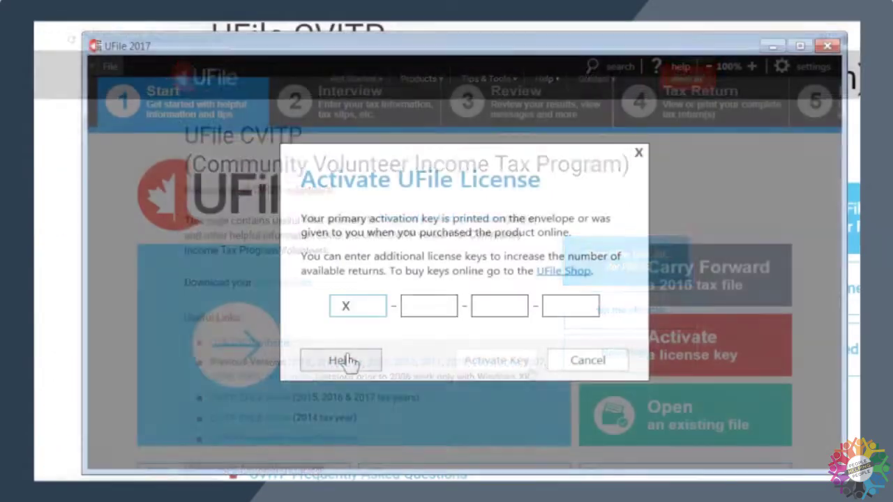
{"action": "type", "text": "XXXX"}
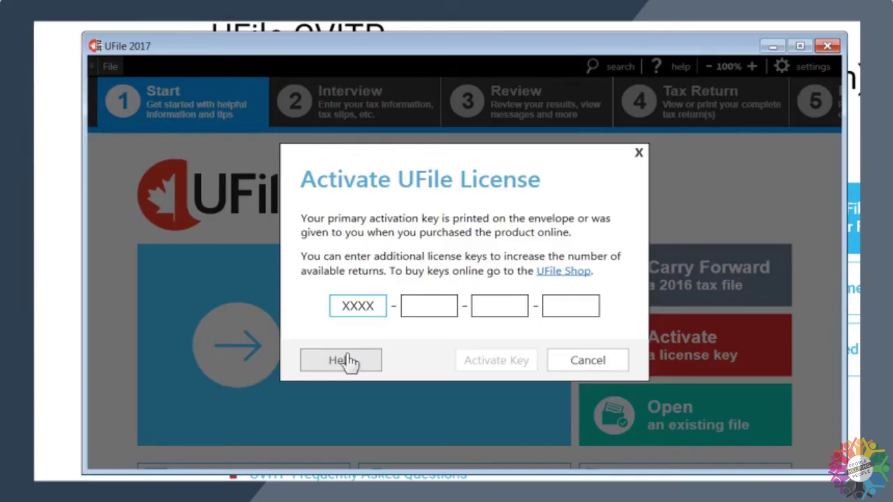
{"action": "type", "text": "XXX"}
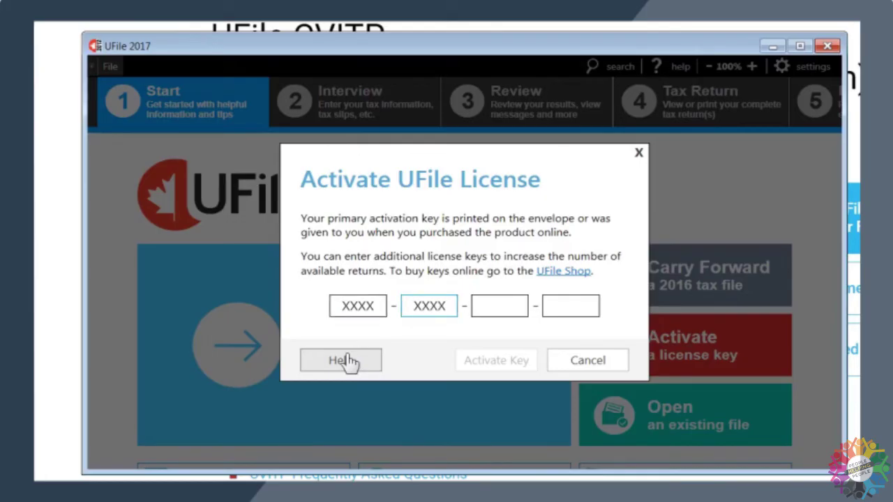
{"action": "key", "text": "Tab"}
{"action": "type", "text": "XXX"}
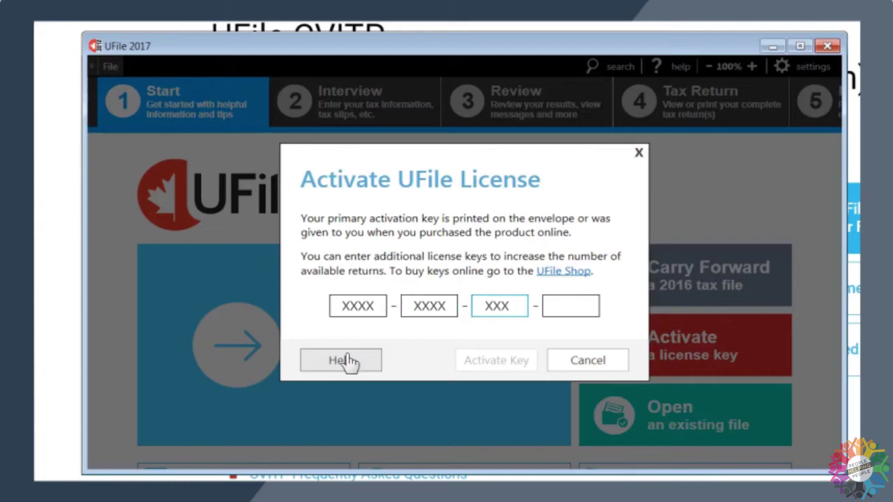
{"action": "type", "text": "X"}
{"action": "key", "text": "Tab"}
{"action": "type", "text": "XXXX"}
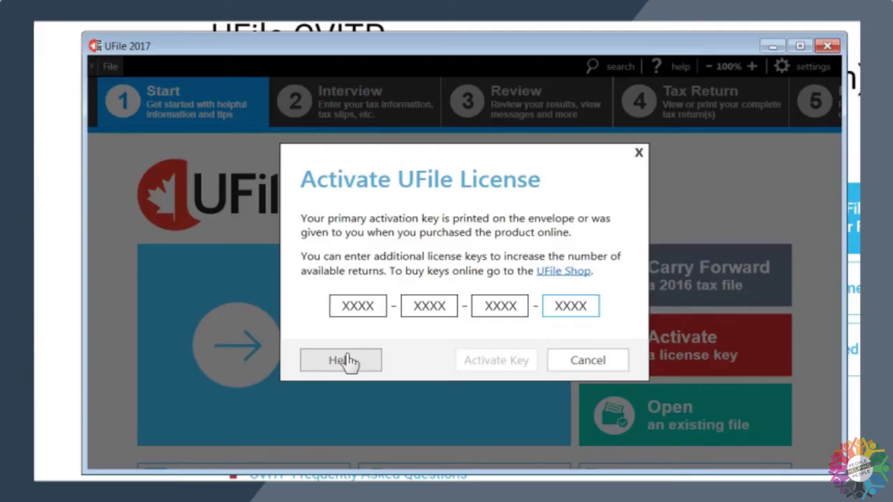
{"action": "key", "text": "Tab"}
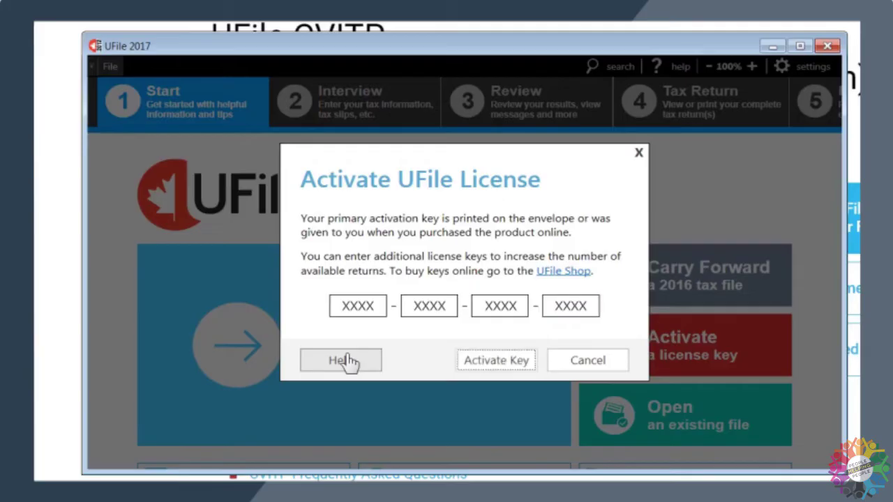
{"action": "left_click", "coordinate": [497, 361]}
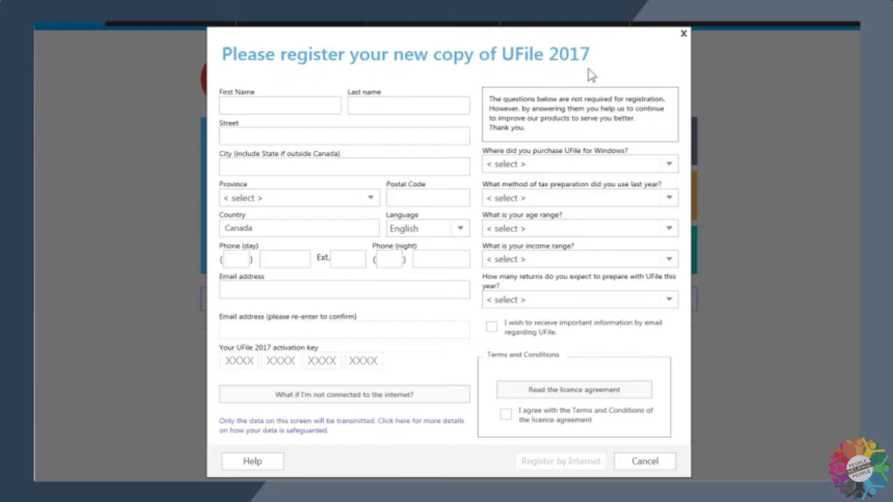
Step: Complete the registration form, agree to the Terms and Conditions, opt in to email, and Register by Internet
{"action": "left_click", "coordinate": [274, 105]}
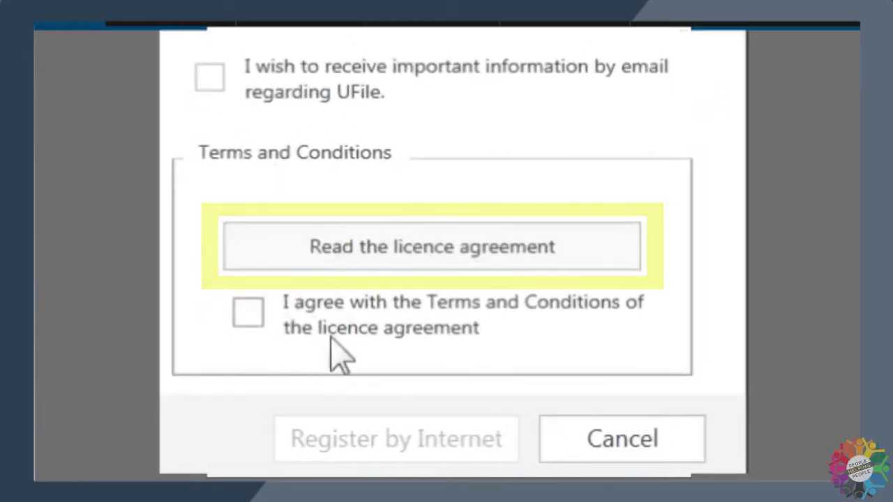
{"action": "left_click", "coordinate": [250, 317]}
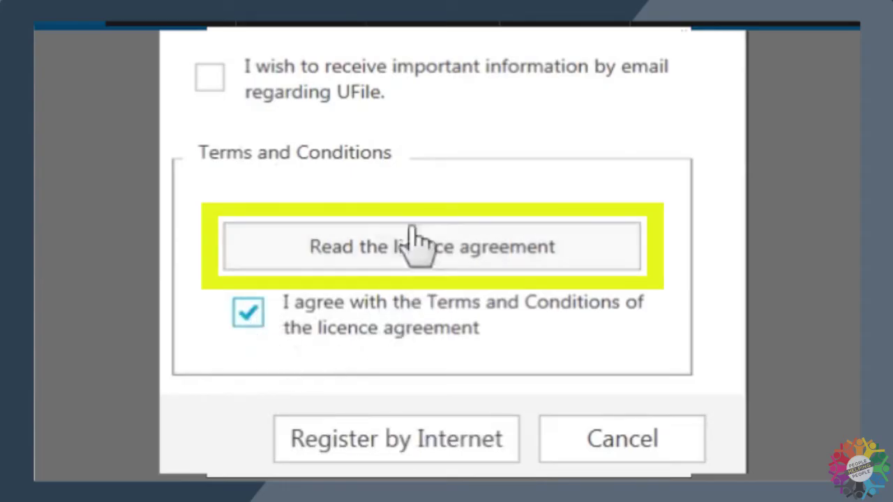
{"action": "left_click", "coordinate": [210, 79]}
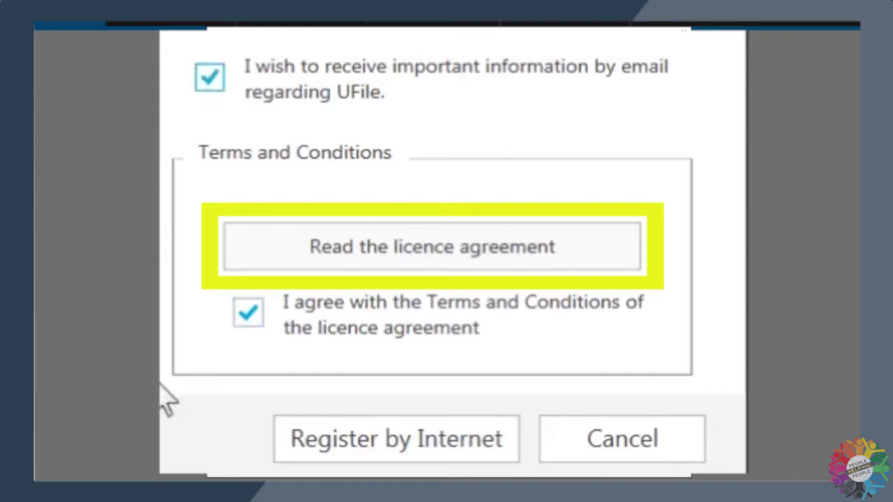
{"action": "left_click", "coordinate": [457, 446]}
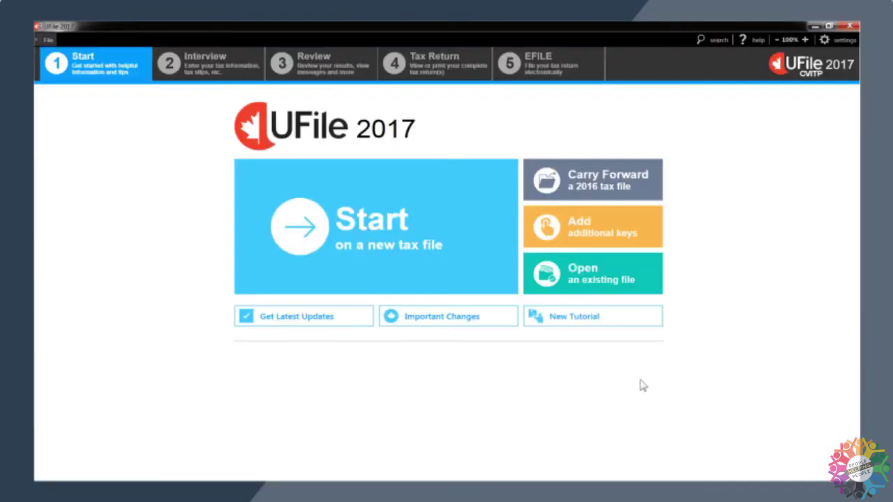
Step: Save the EFILE-NetFile setup as Volunteer with the CVITP using EFILE Online (EOL)
{"action": "left_click", "coordinate": [839, 42]}
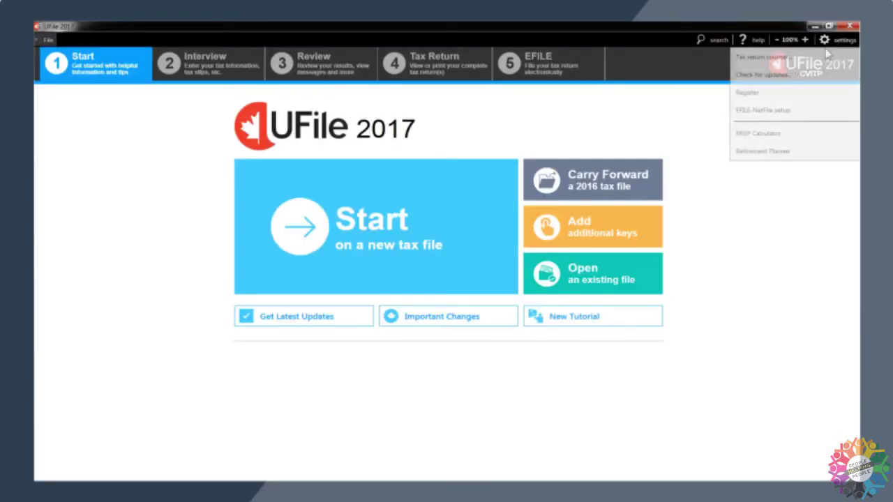
{"action": "left_click", "coordinate": [755, 112]}
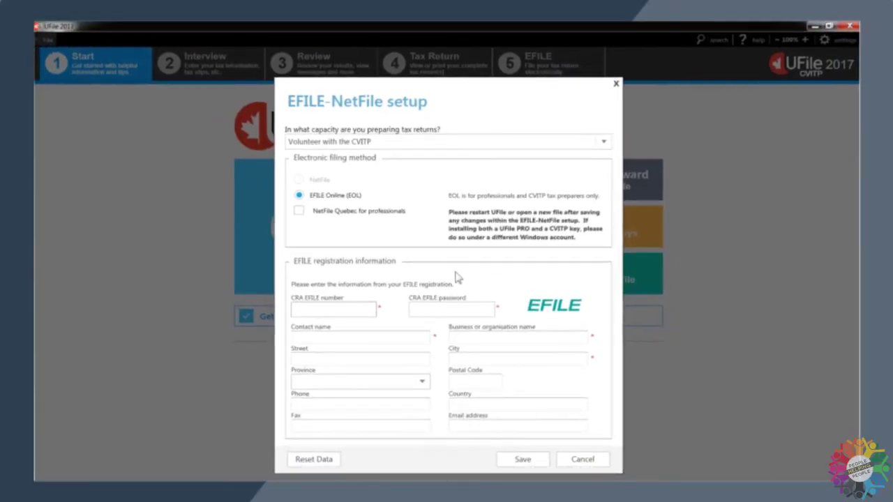
{"action": "left_click", "coordinate": [519, 459]}
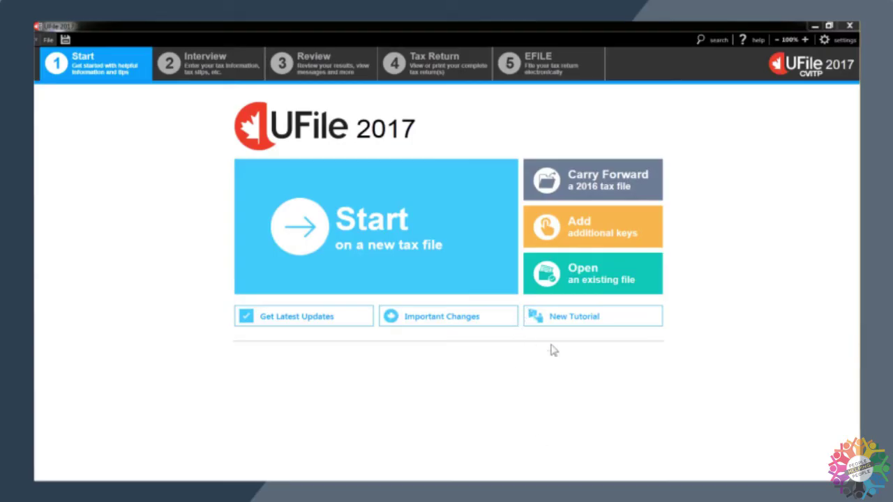
Step: Re-save the EFILE-NetFile setup and accept the restart prompt to apply it
{"action": "left_click", "coordinate": [833, 45]}
{"action": "left_click", "coordinate": [748, 111]}
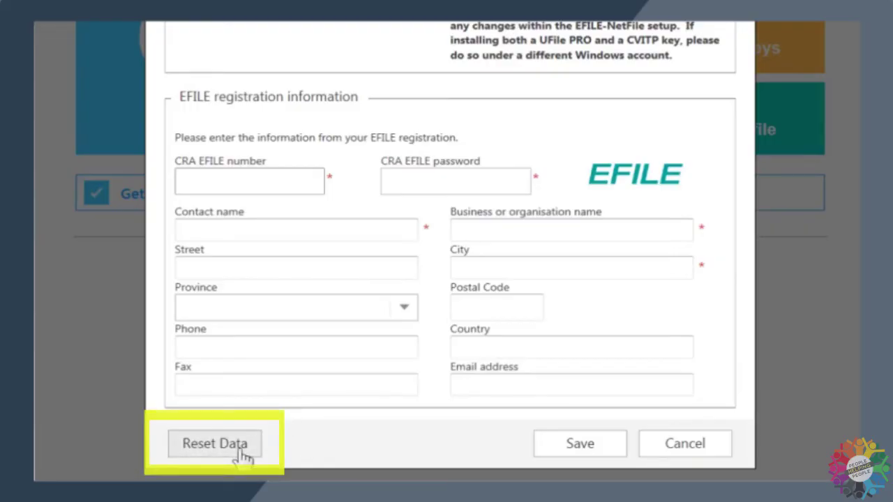
{"action": "left_click", "coordinate": [579, 444]}
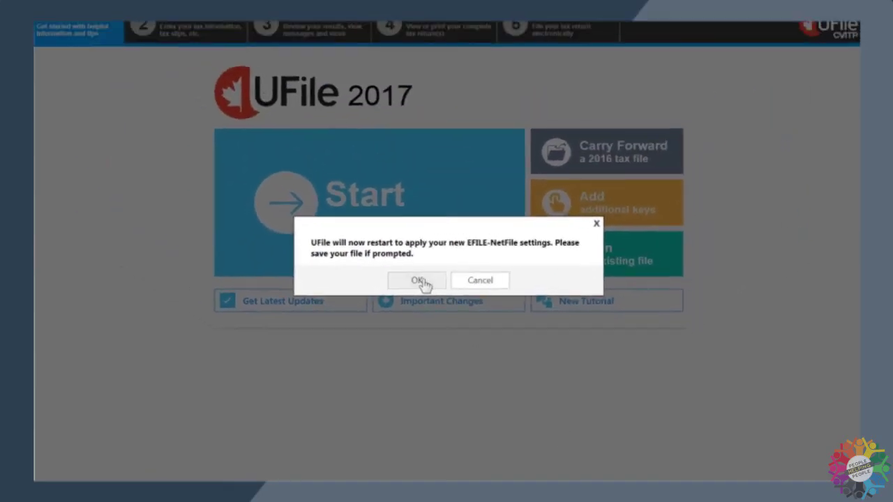
{"action": "left_click", "coordinate": [418, 218]}
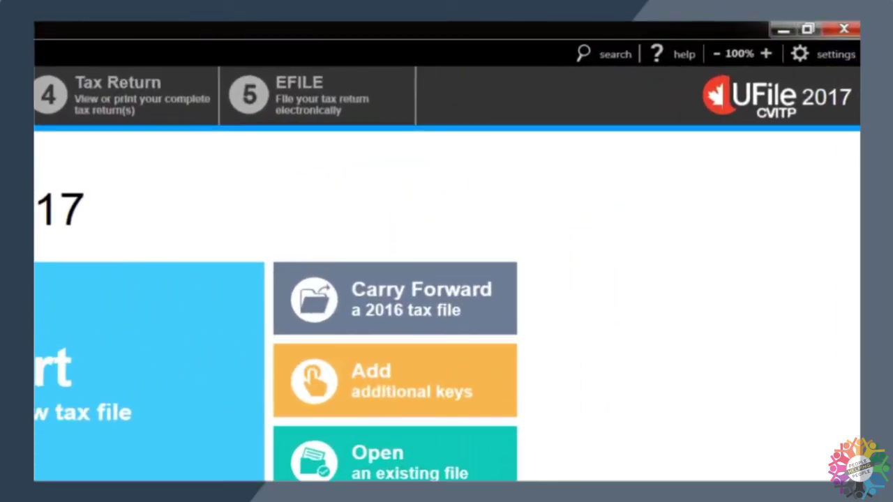
Step: Check that EFILE-NetFile still shows Volunteer with the CVITP and EFILE Online (EOL), then cancel
{"action": "left_click", "coordinate": [816, 60]}
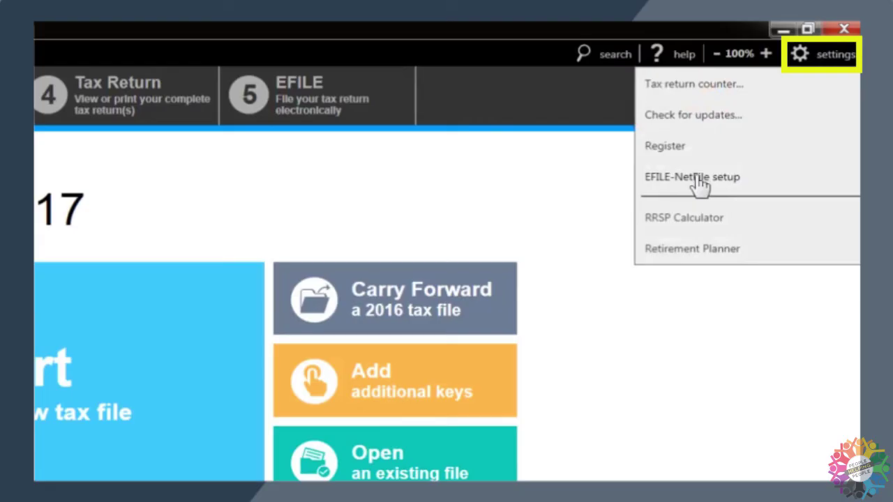
{"action": "left_click", "coordinate": [725, 183]}
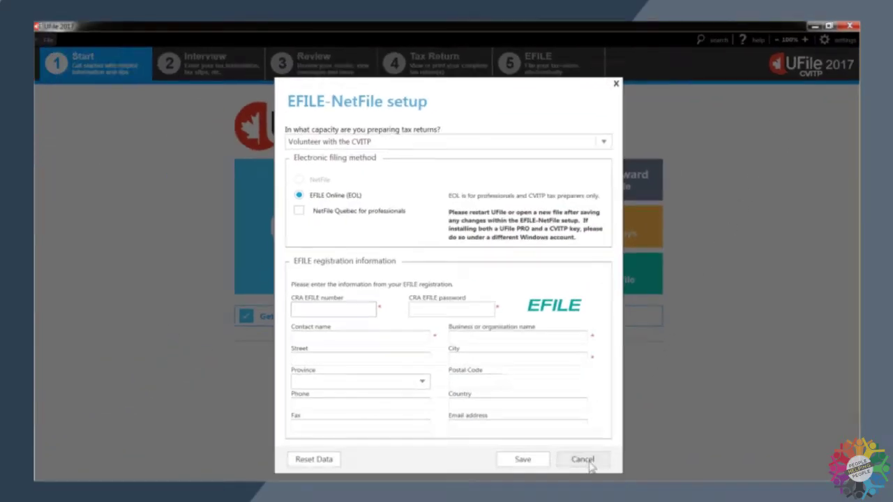
{"action": "left_click", "coordinate": [582, 459]}
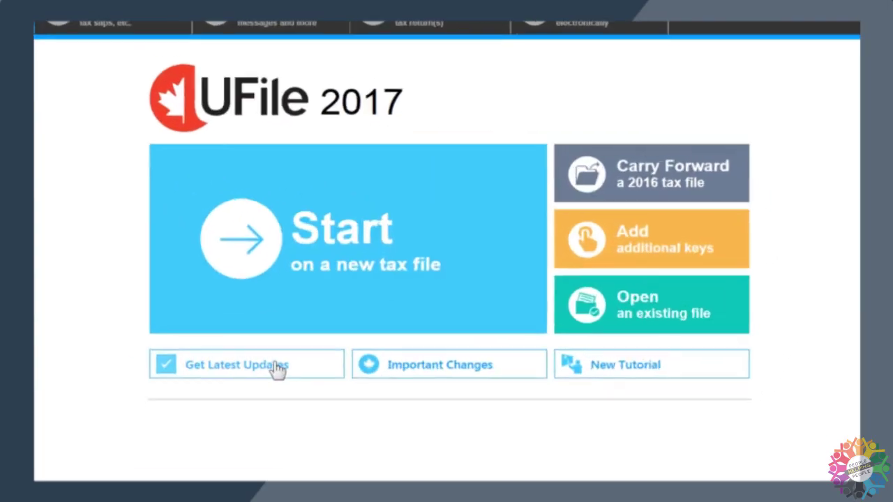
Step: Dismiss the Get Latest Updates information and start a new tax file
{"action": "left_click", "coordinate": [232, 415]}
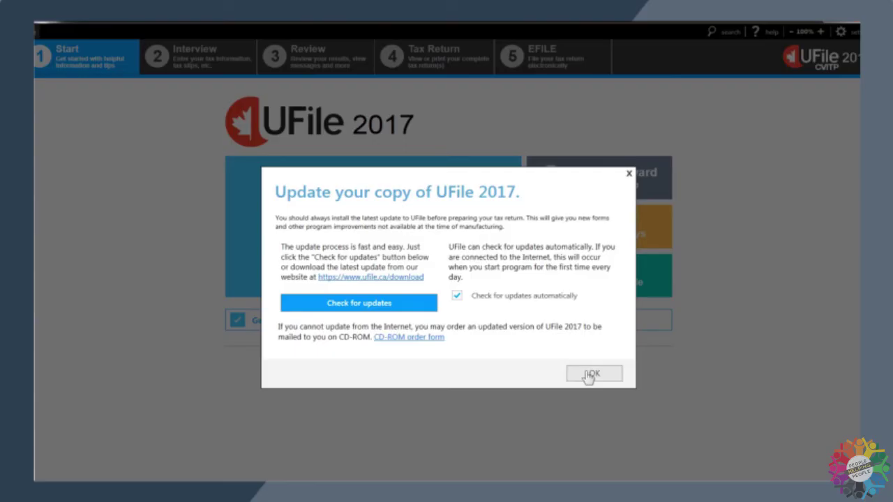
{"action": "left_click", "coordinate": [584, 368]}
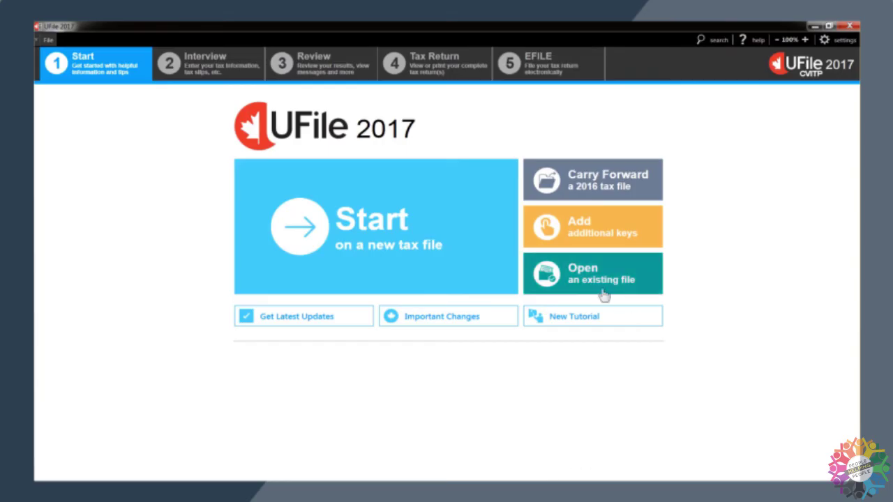
{"action": "left_click", "coordinate": [361, 237]}
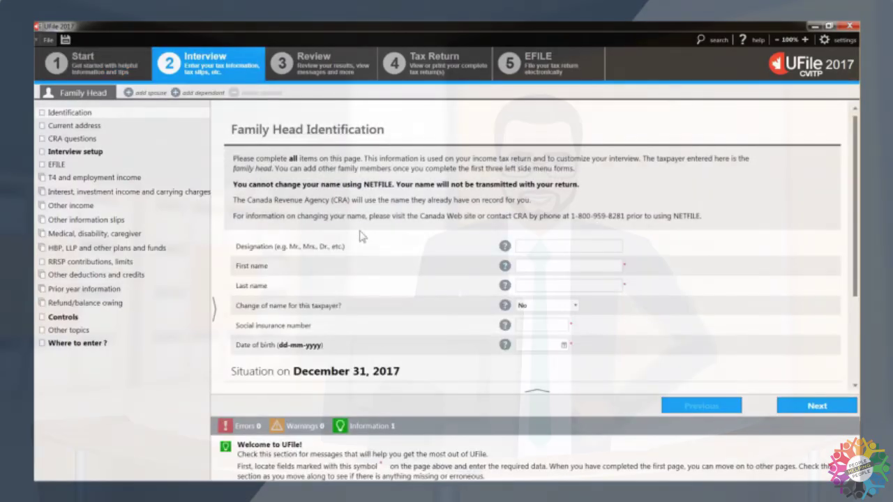